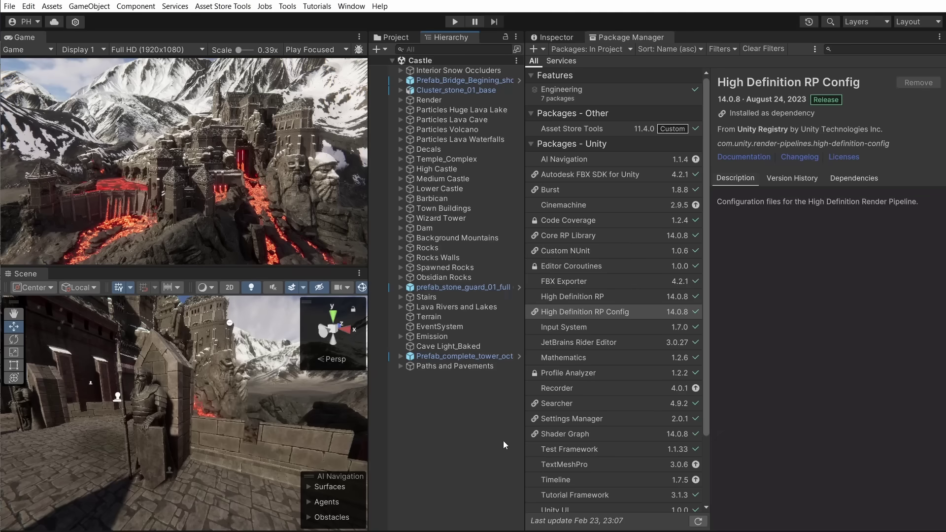
Install the com.unity.muse.texture package by name through Package Manager.
{"action": "left_click", "coordinate": [545, 51]}
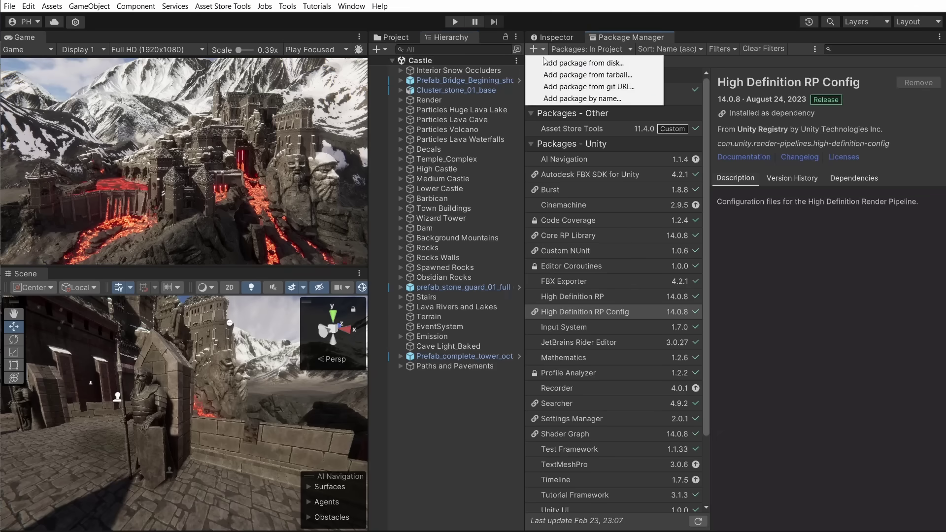
{"action": "left_click", "coordinate": [551, 98]}
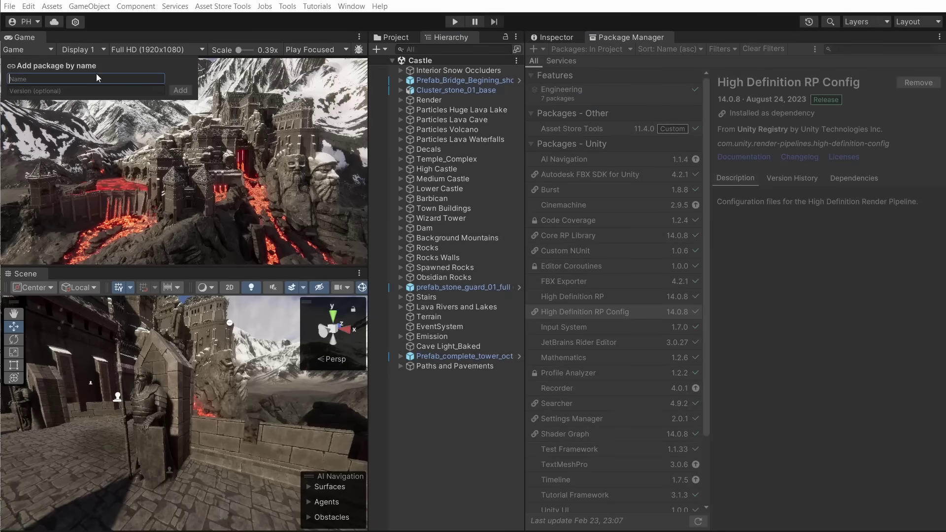
{"action": "type", "text": "com.unity.muse.texture"}
{"action": "left_click", "coordinate": [181, 91]}
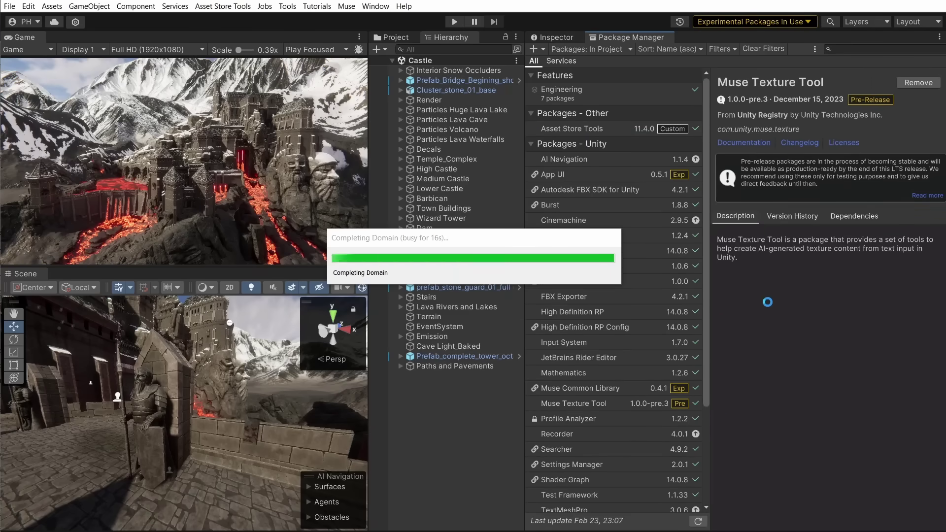
Create a new Muse Texture Generator and dock it into the editor layout.
{"action": "left_click", "coordinate": [340, 6]}
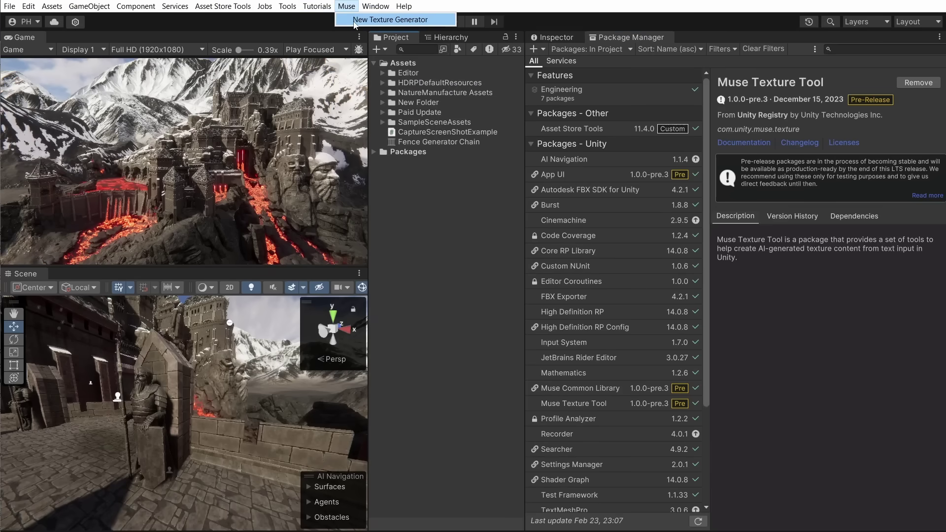
{"action": "left_click", "coordinate": [354, 21]}
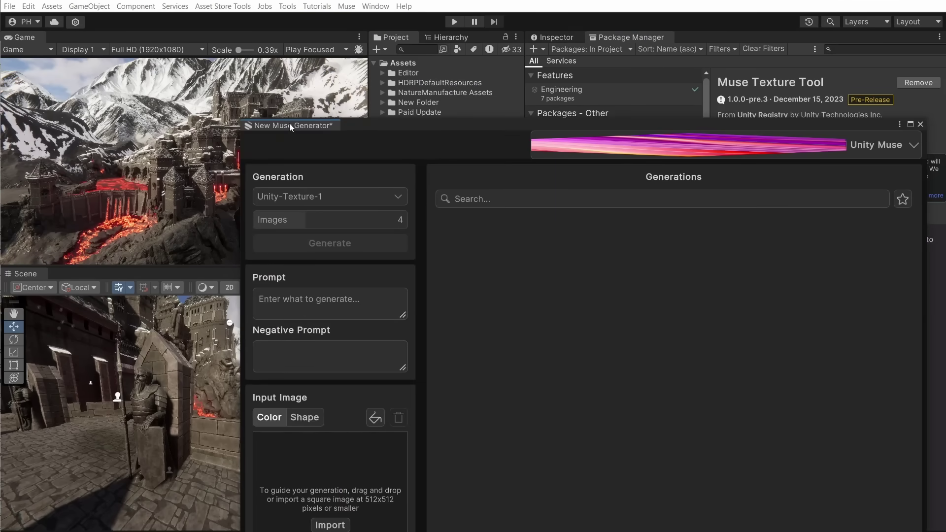
{"action": "left_click_drag", "start_coordinate": [289, 123], "coordinate": [211, 42]}
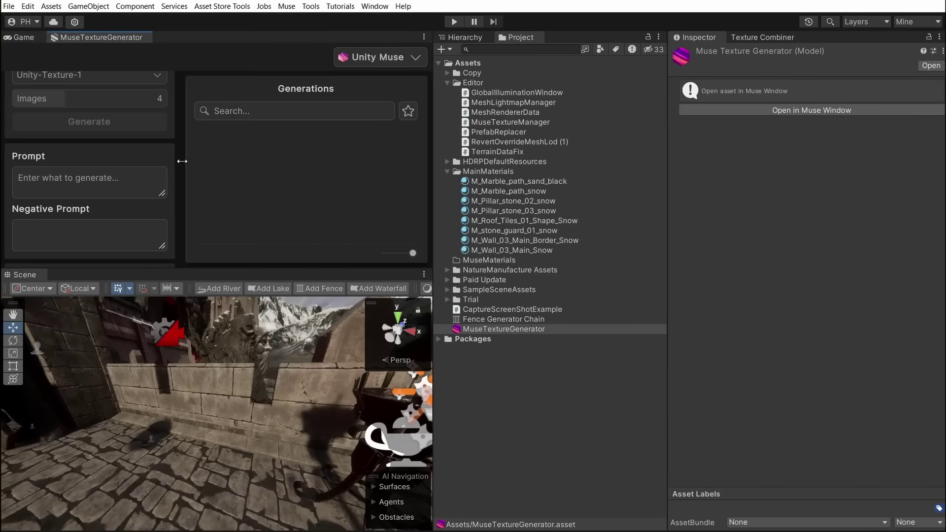
Paste the negative prompt and the orange cliff prompt, then generate textures.
{"action": "scroll", "coordinate": [163, 170], "scroll_direction": "down", "scroll_amount": 2}
{"action": "left_click", "coordinate": [98, 188]}
{"action": "type", "text": "ugly, deformed, noisy, blurry, anime, 35mm film, glitch, off-center, deformed, impressionism, expressionism, oil, acrylic, drawing"}
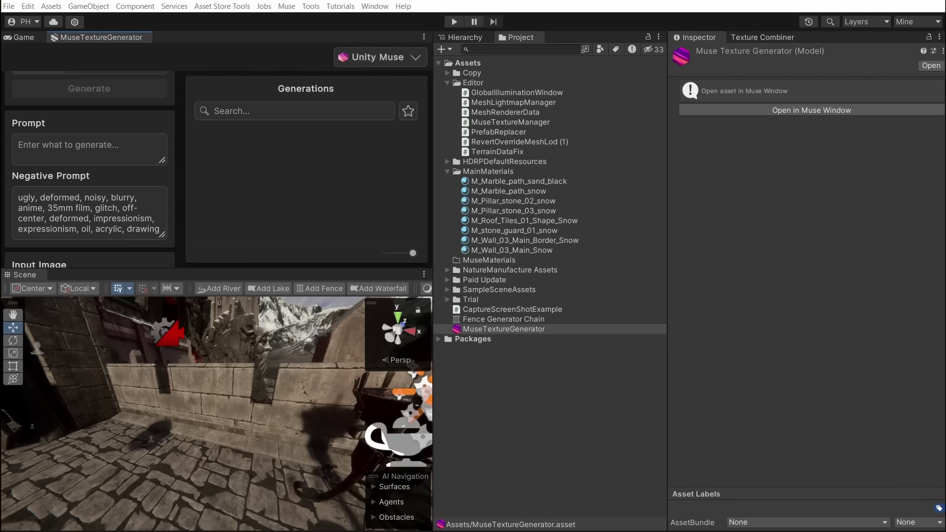
{"action": "left_click", "coordinate": [114, 148]}
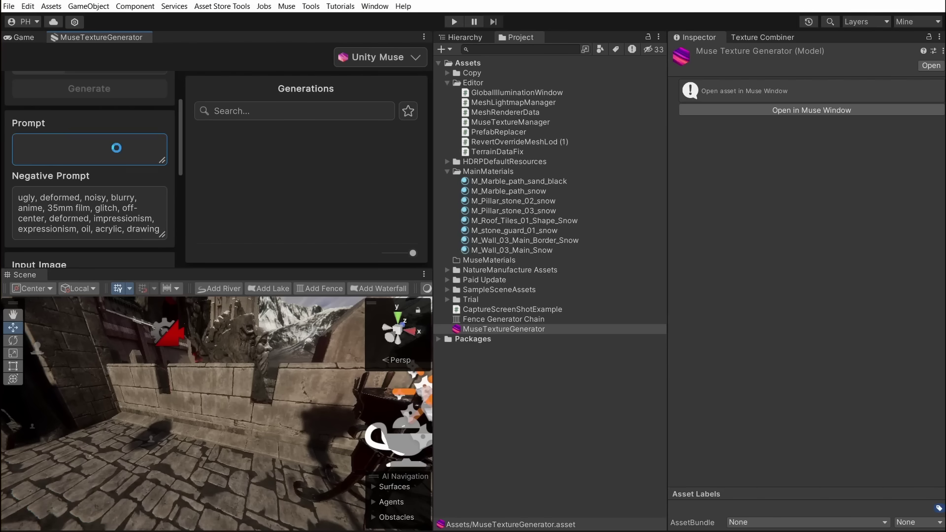
{"action": "type", "text": "flat, vertical cliff, rough, orange, slate, horizontal stripes, sedimentation, erosion, tiled texture, high quality, realistic, photogrammetry"}
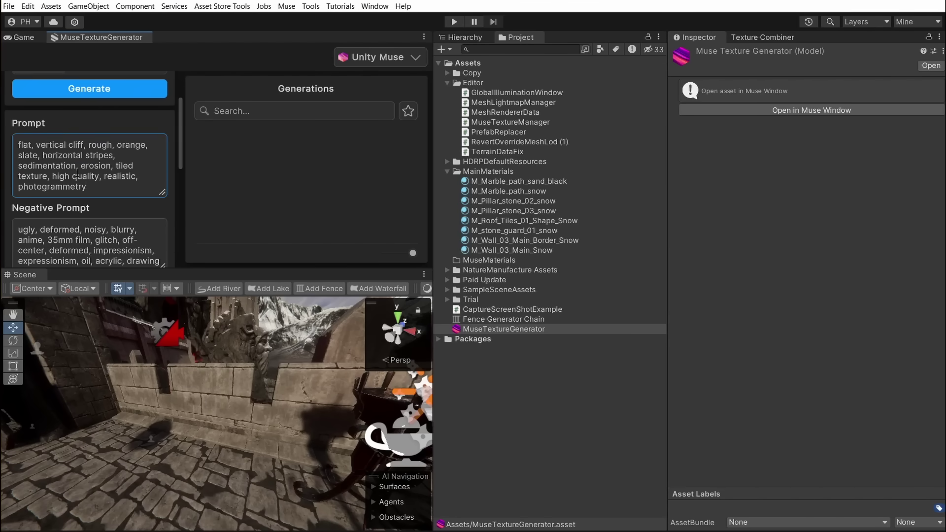
{"action": "left_click", "coordinate": [132, 92]}
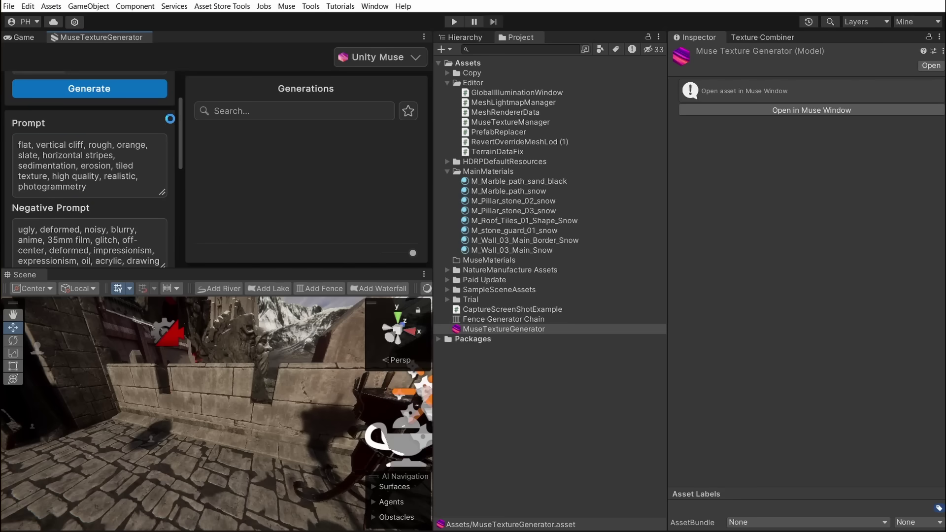
Browse the generations and convert the chosen orange layered-rock texture into a PBR material.
{"action": "left_click", "coordinate": [549, 388]}
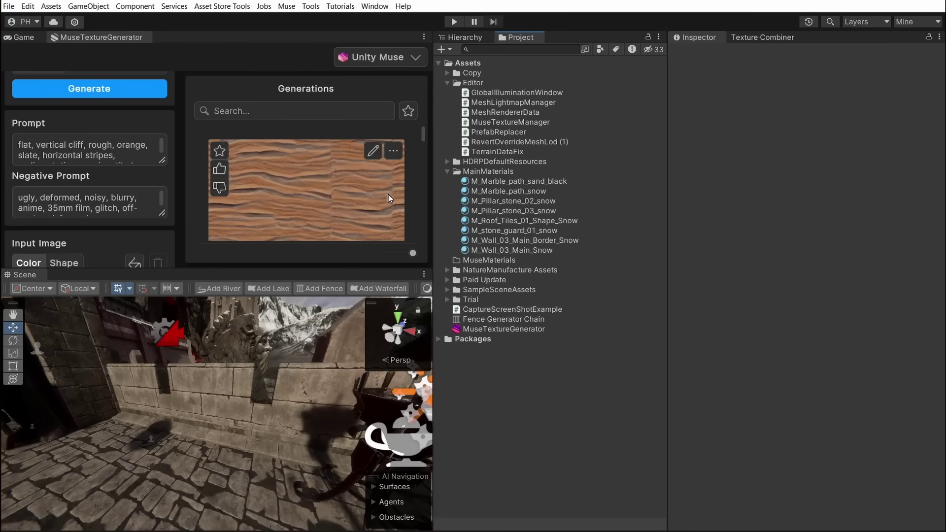
{"action": "scroll", "coordinate": [388, 194], "scroll_direction": "down", "scroll_amount": 1}
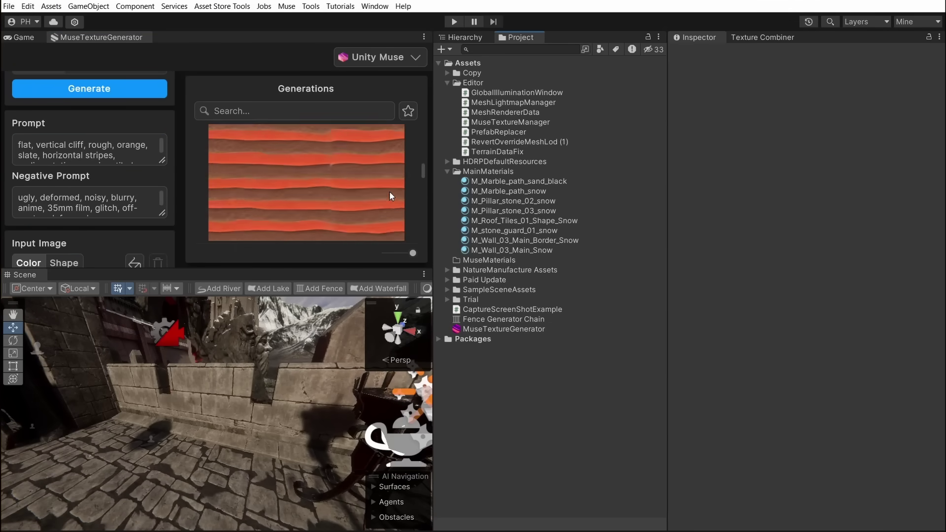
{"action": "scroll", "coordinate": [391, 186], "scroll_direction": "down", "scroll_amount": 2}
{"action": "scroll", "coordinate": [393, 183], "scroll_direction": "down", "scroll_amount": 3}
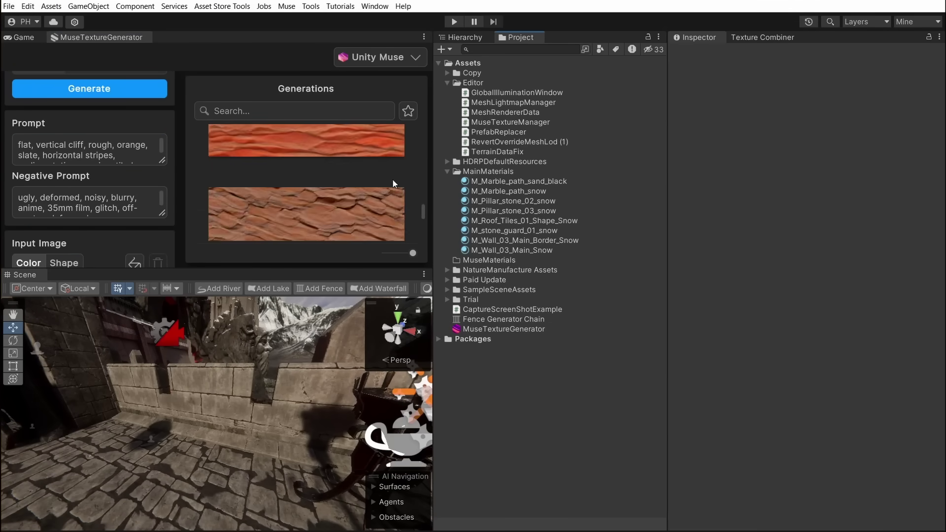
{"action": "scroll", "coordinate": [393, 180], "scroll_direction": "down", "scroll_amount": 2}
{"action": "scroll", "coordinate": [392, 179], "scroll_direction": "down", "scroll_amount": 2}
{"action": "scroll", "coordinate": [351, 184], "scroll_direction": "down", "scroll_amount": 2}
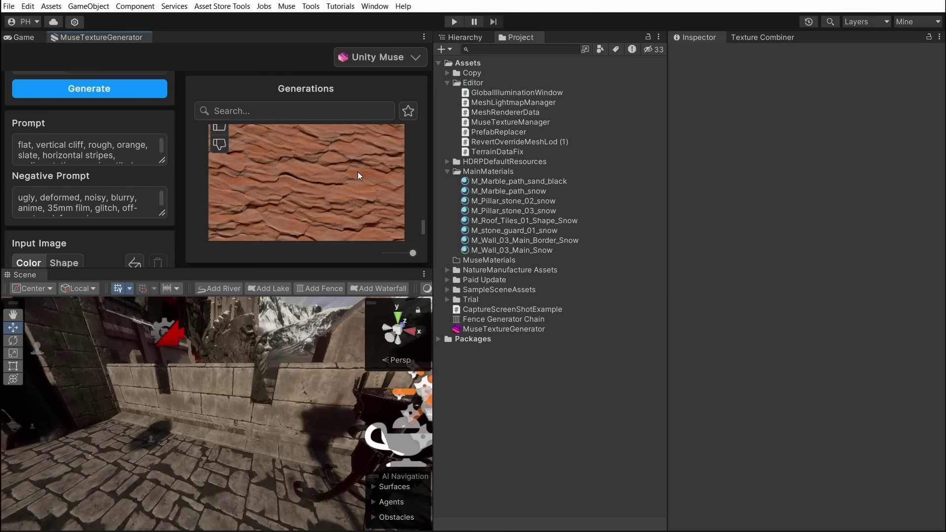
{"action": "right_click", "coordinate": [278, 169]}
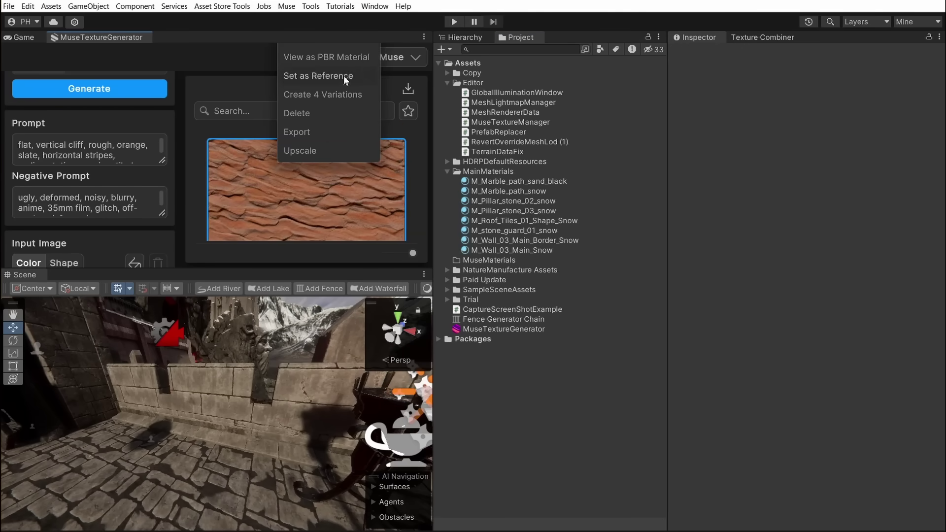
{"action": "left_click", "coordinate": [342, 62]}
{"action": "scroll", "coordinate": [328, 161], "scroll_direction": "down", "scroll_amount": 1}
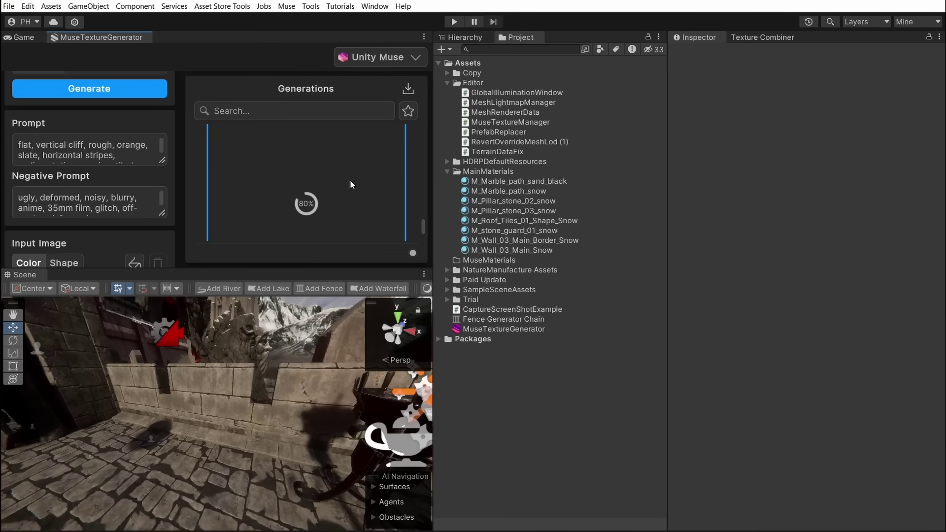
Save the PBR sphere into MuseMaterials and select the new Flat,VerticalCliff,Rough, material and its maps.
{"action": "left_click_drag", "start_coordinate": [347, 179], "coordinate": [499, 256]}
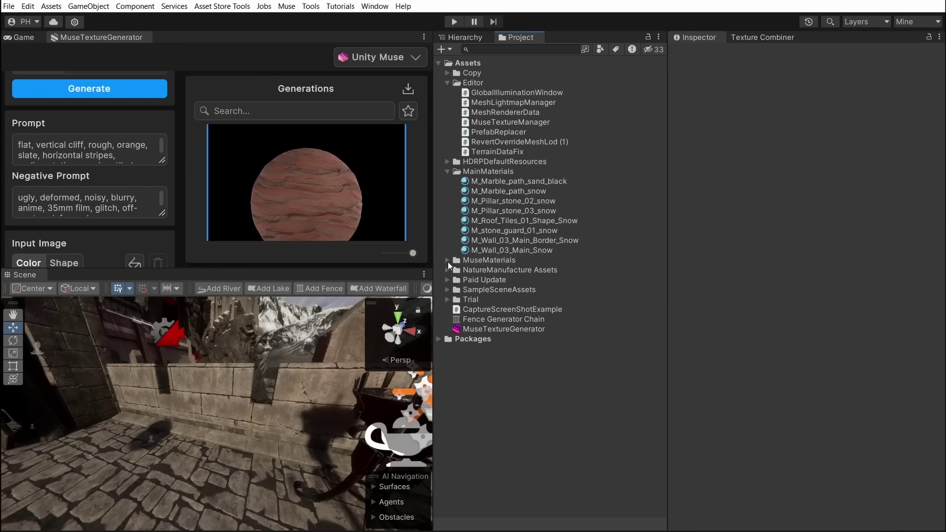
{"action": "left_click", "coordinate": [448, 261]}
{"action": "left_click", "coordinate": [456, 270]}
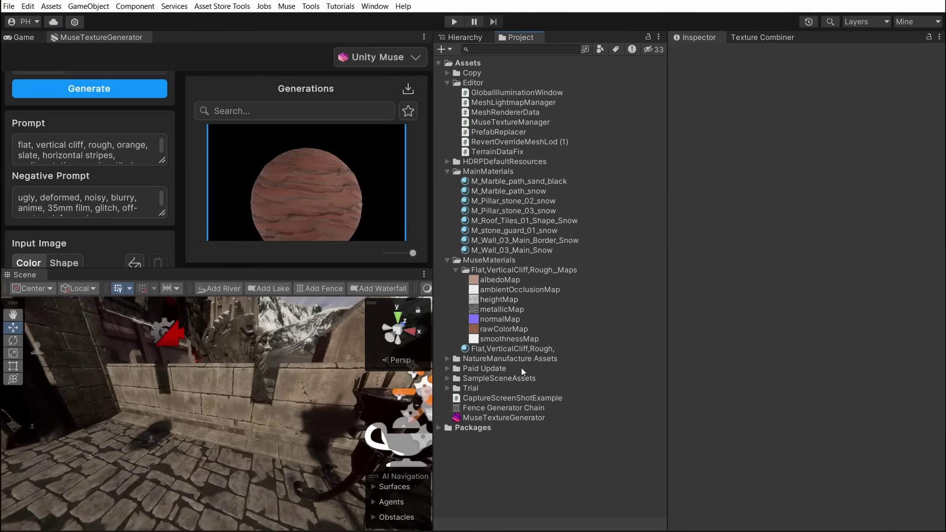
{"action": "left_click", "coordinate": [512, 349]}
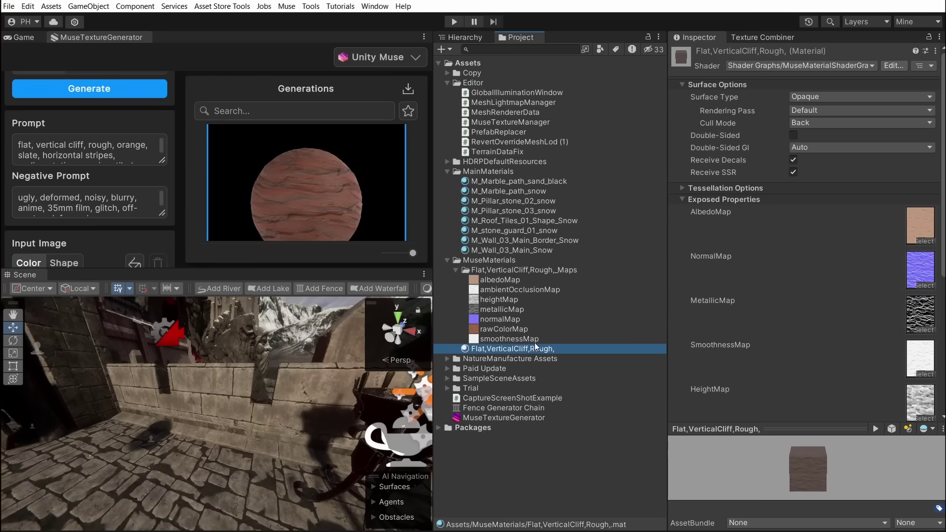
{"action": "left_click", "coordinate": [500, 280]}
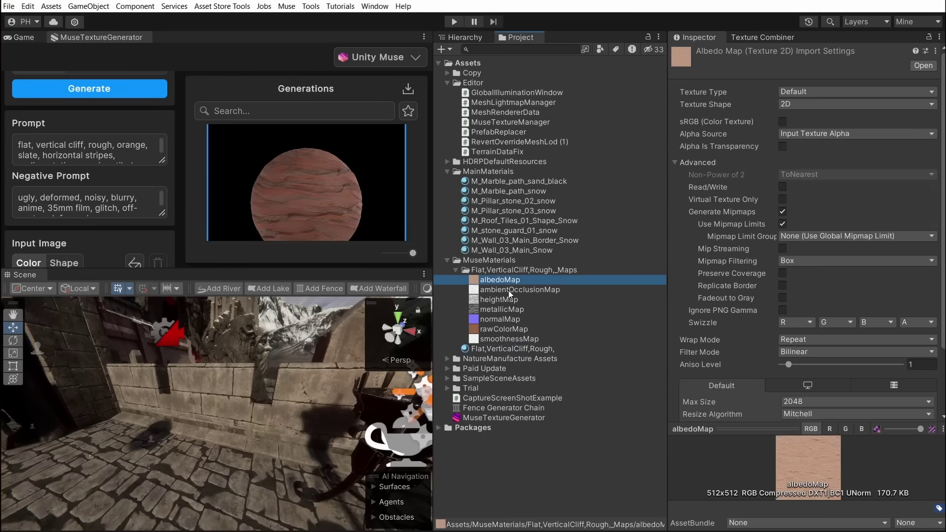
{"action": "left_click_drag", "start_coordinate": [749, 425], "coordinate": [623, 295]}
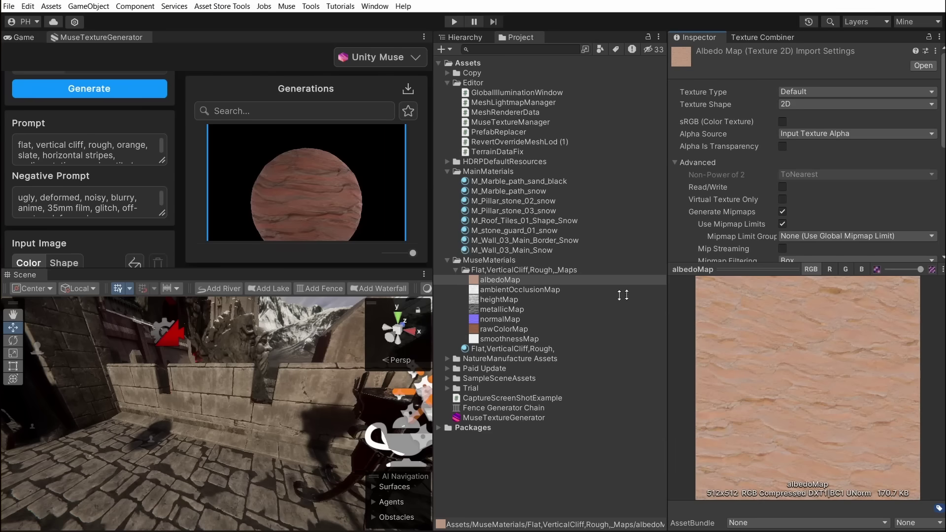
{"action": "left_click", "coordinate": [518, 291]}
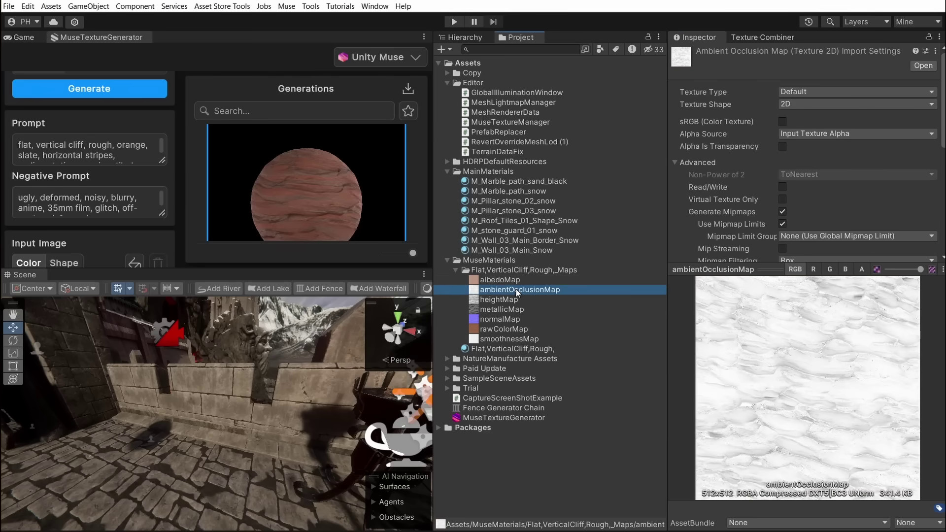
{"action": "left_click", "coordinate": [500, 300]}
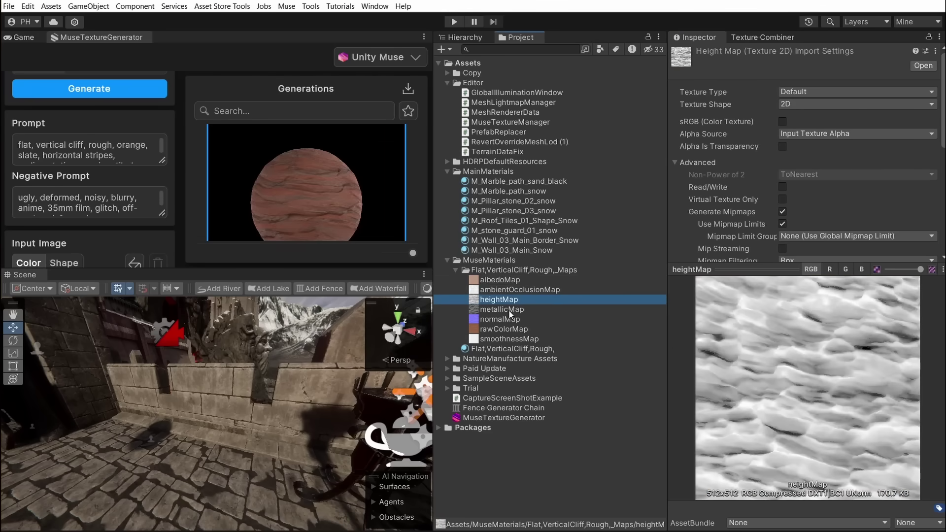
{"action": "left_click", "coordinate": [511, 310]}
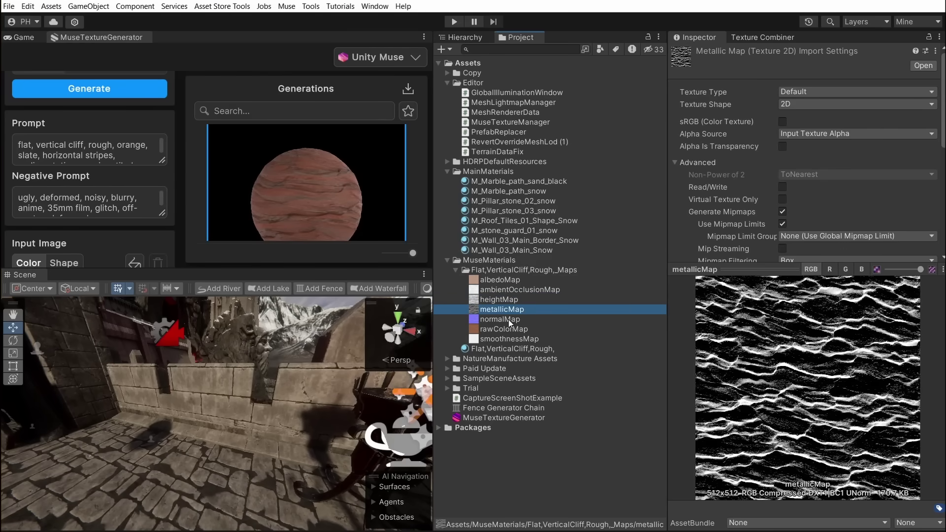
{"action": "left_click", "coordinate": [510, 320]}
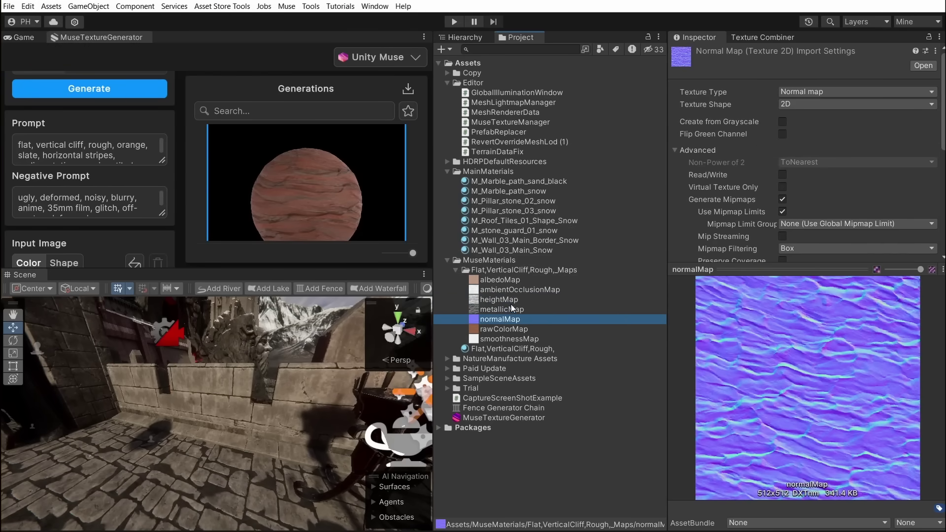
{"action": "left_click", "coordinate": [513, 331]}
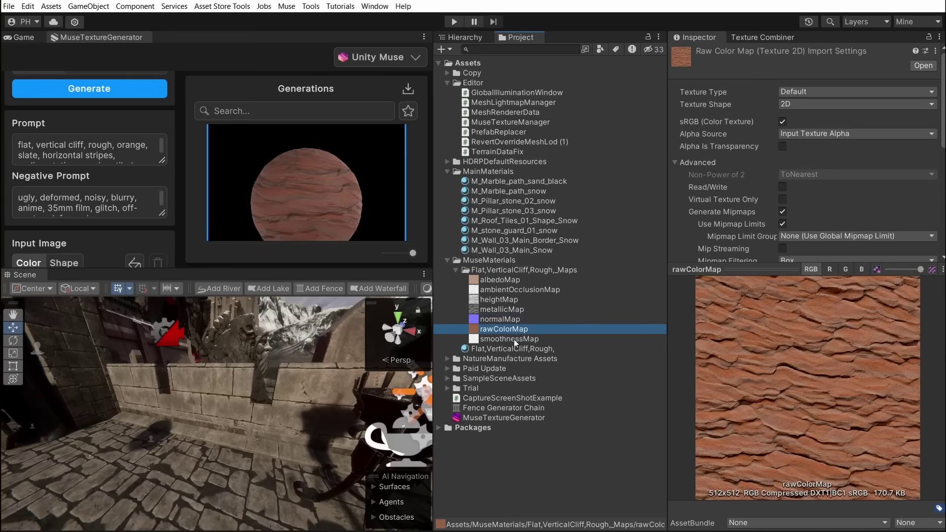
{"action": "left_click", "coordinate": [508, 321]}
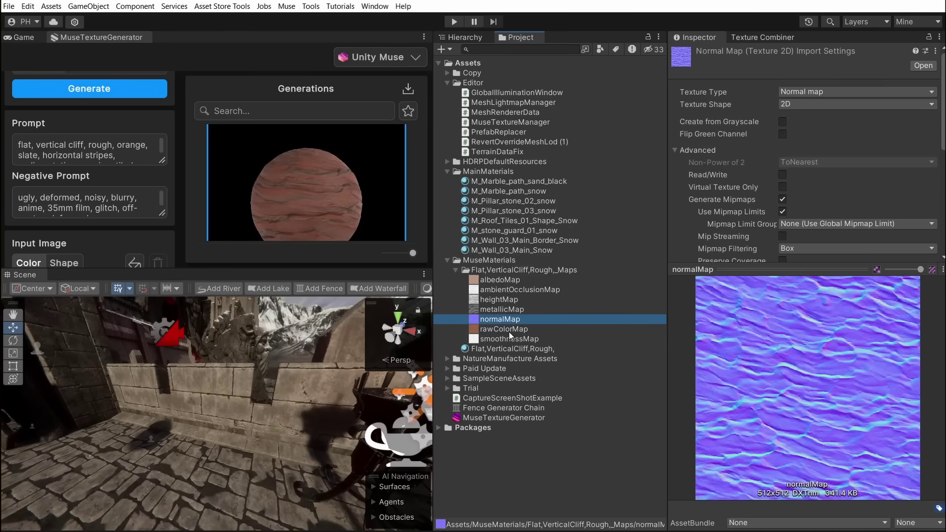
{"action": "left_click", "coordinate": [510, 330]}
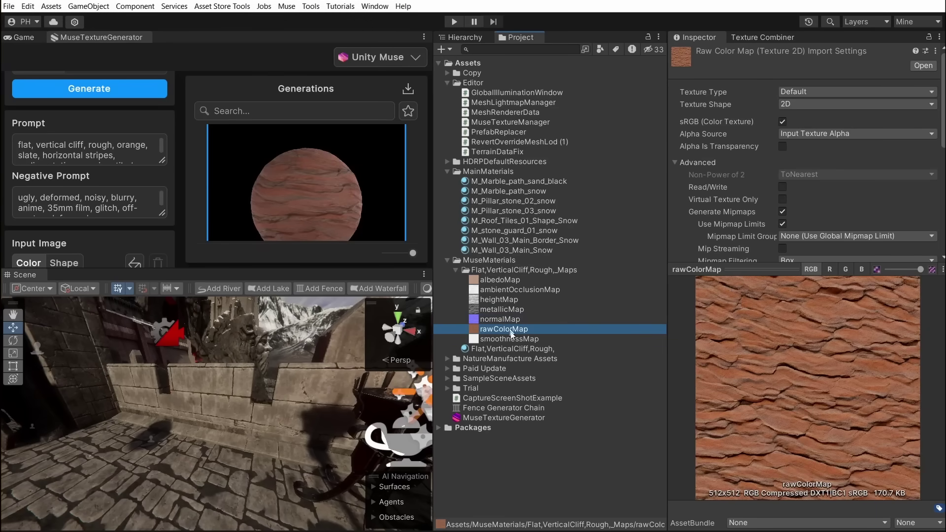
{"action": "left_click", "coordinate": [513, 340]}
{"action": "left_click", "coordinate": [522, 349]}
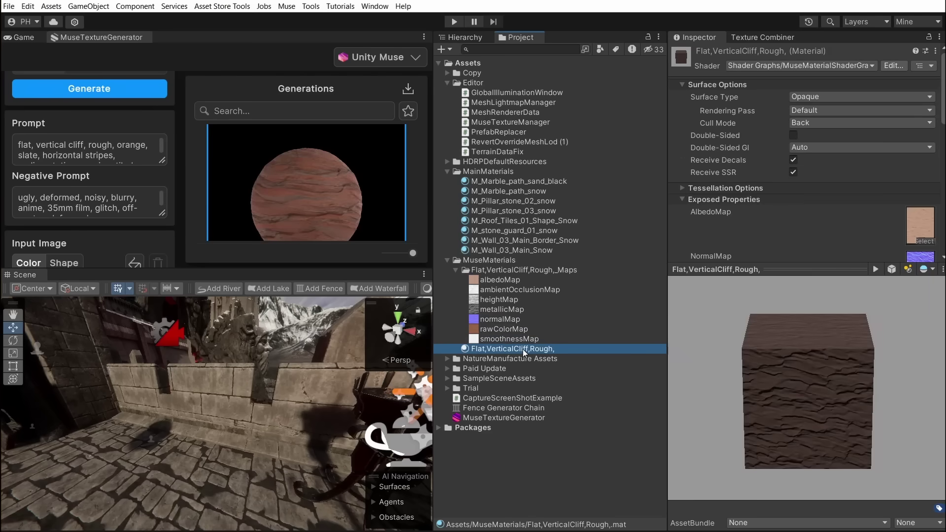
Apply the Flat,VerticalCliff,Rough, material to the castle wall with 5 by 5 tiling.
{"action": "left_click_drag", "start_coordinate": [524, 353], "coordinate": [237, 397]}
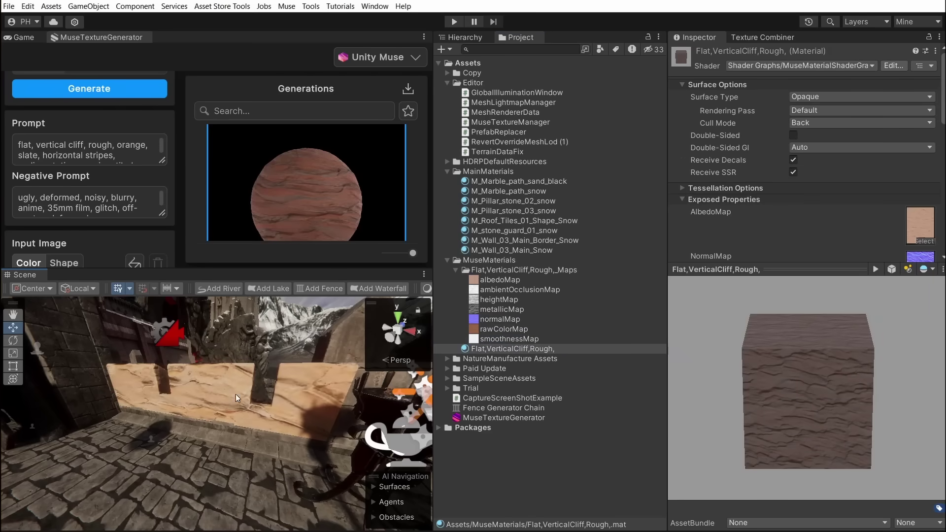
{"action": "scroll", "coordinate": [829, 199], "scroll_direction": "down", "scroll_amount": 5}
{"action": "left_click_drag", "start_coordinate": [808, 271], "coordinate": [807, 431]}
{"action": "scroll", "coordinate": [797, 341], "scroll_direction": "down", "scroll_amount": 5}
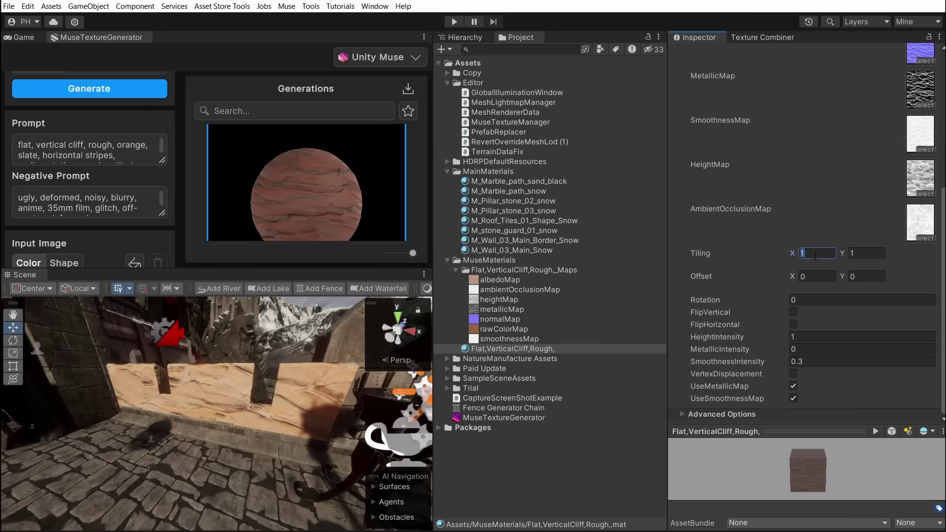
{"action": "type", "text": "5"}
{"action": "key", "text": "Tab"}
{"action": "type", "text": "5"}
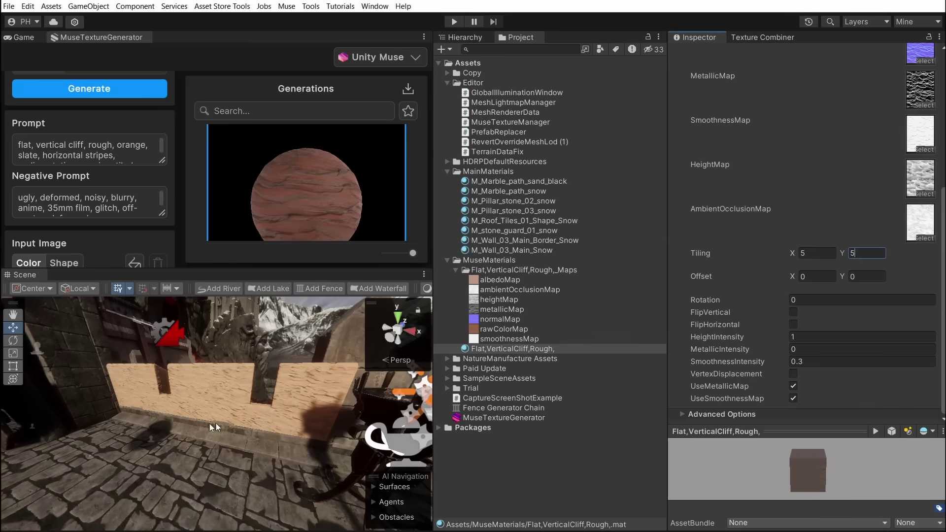
Reduce the material's tiling to 2 by 2 and check the wall up close.
{"action": "right_click_drag", "start_coordinate": [210, 424], "coordinate": [265, 366]}
{"action": "left_click", "coordinate": [811, 253]}
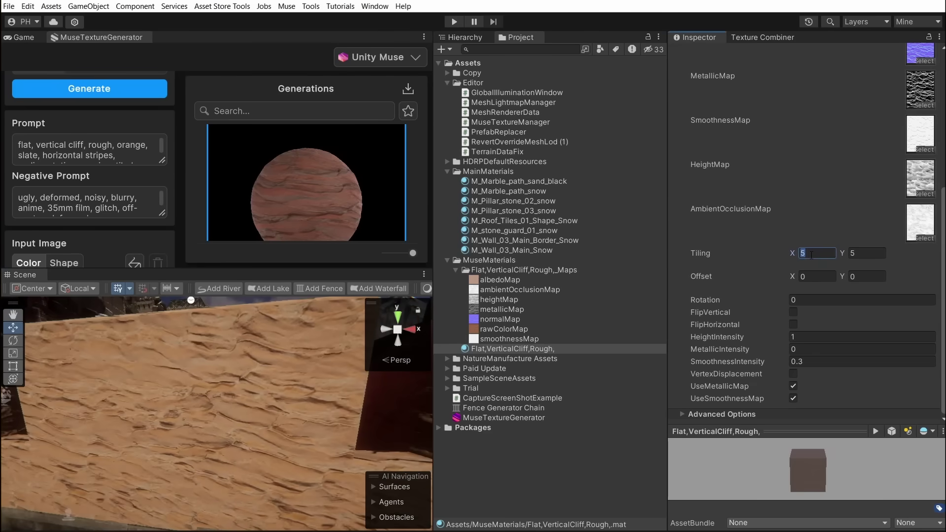
{"action": "type", "text": "2"}
{"action": "key", "text": "Tab"}
{"action": "type", "text": "2"}
{"action": "right_click_drag", "start_coordinate": [261, 424], "coordinate": [231, 417]}
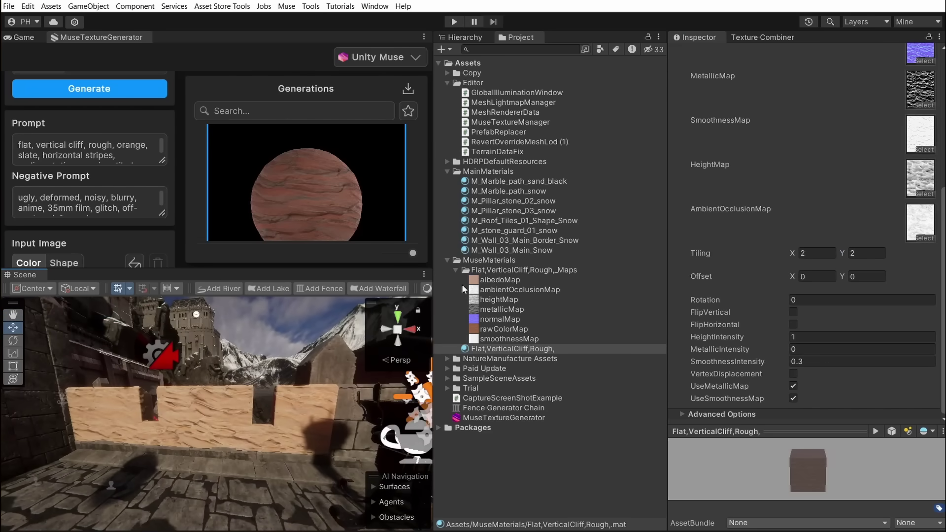
Pack the _Maps folder textures into a mask with Texture Combiner, height and normal inversion off.
{"action": "left_click", "coordinate": [488, 270]}
{"action": "left_click", "coordinate": [769, 38]}
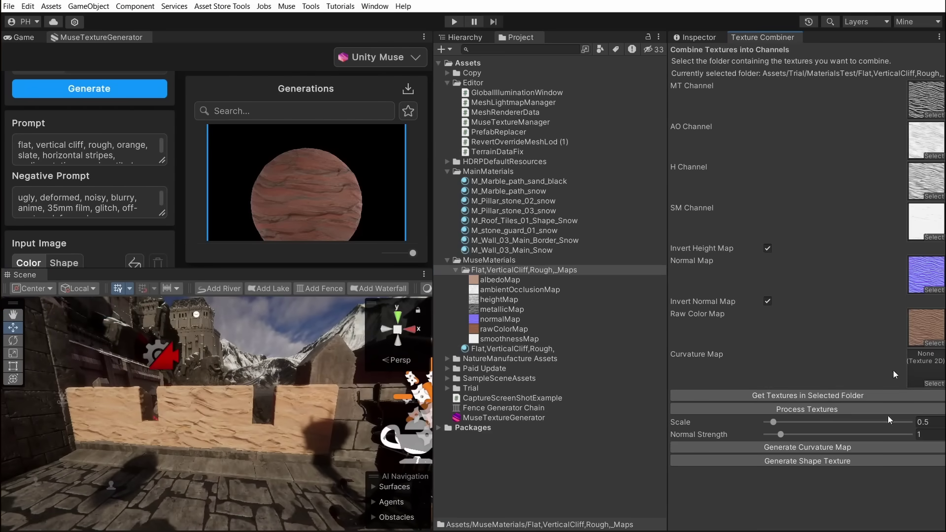
{"action": "left_click", "coordinate": [835, 395]}
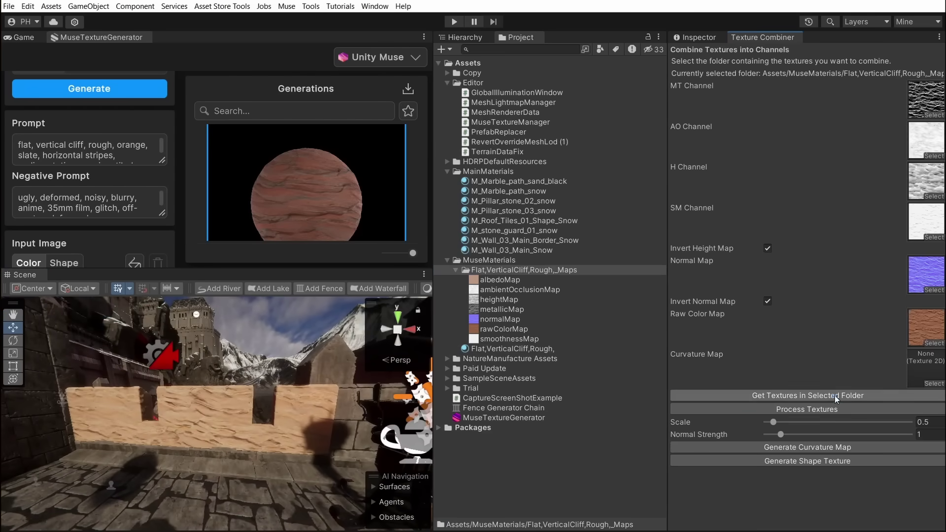
{"action": "left_click", "coordinate": [767, 248]}
{"action": "left_click", "coordinate": [768, 301]}
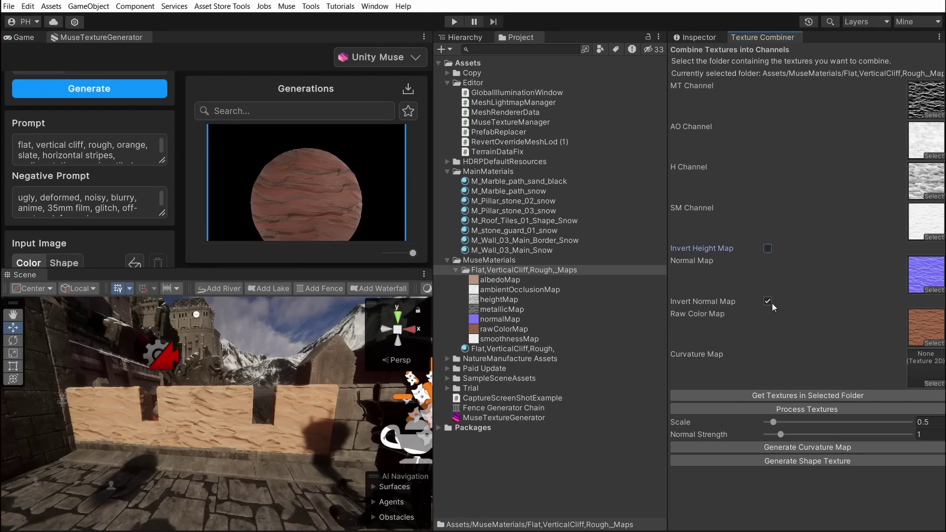
{"action": "left_click", "coordinate": [797, 410]}
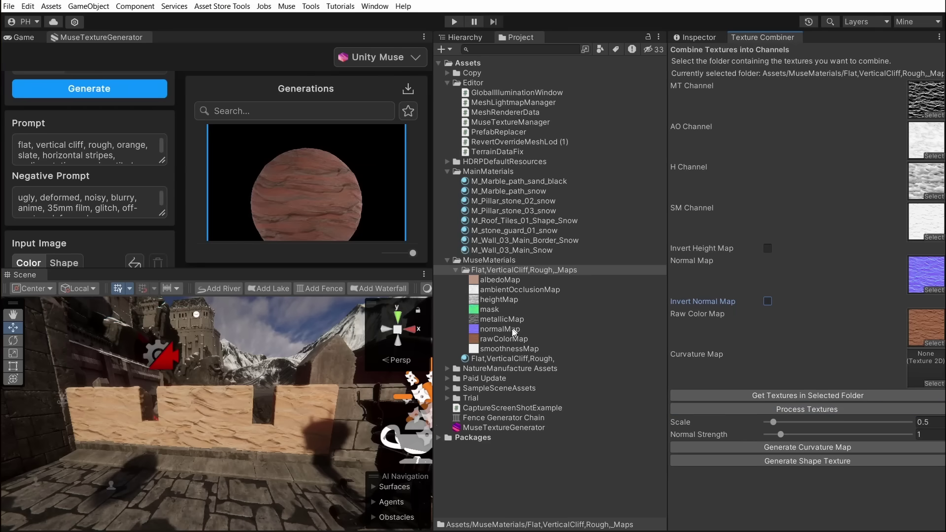
Inspect the new mask texture's red, green, blue and alpha channels in the preview.
{"action": "left_click", "coordinate": [494, 310]}
{"action": "left_click", "coordinate": [721, 40]}
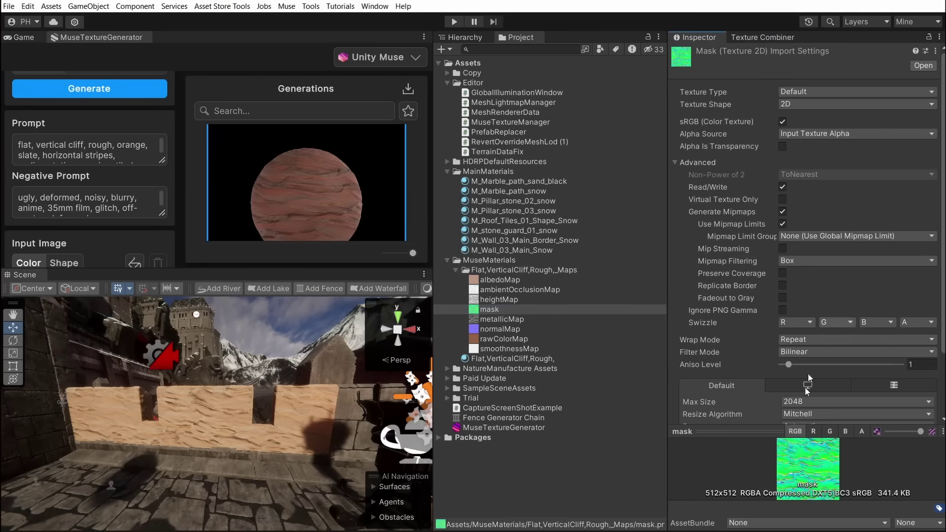
{"action": "left_click_drag", "start_coordinate": [771, 431], "coordinate": [771, 249]}
{"action": "left_click", "coordinate": [820, 250]}
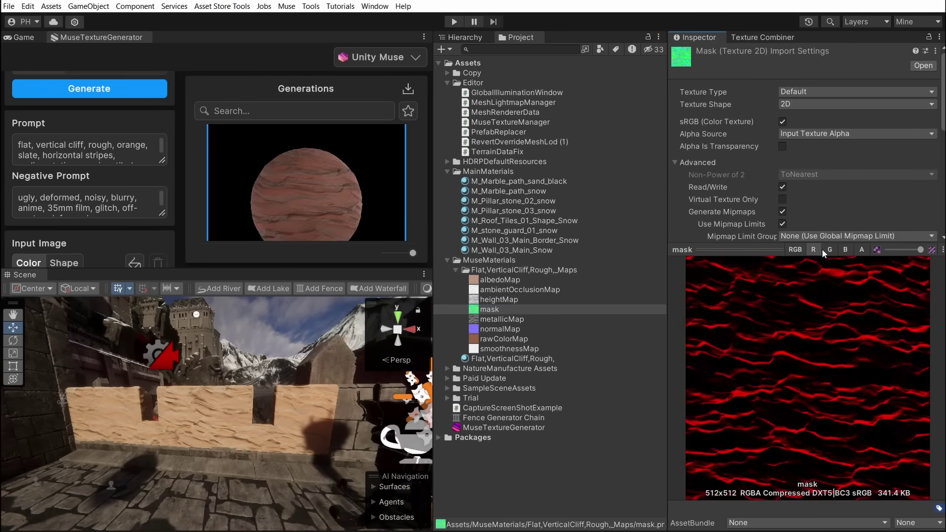
{"action": "left_click", "coordinate": [830, 250]}
{"action": "left_click", "coordinate": [846, 250]}
{"action": "left_click", "coordinate": [862, 250]}
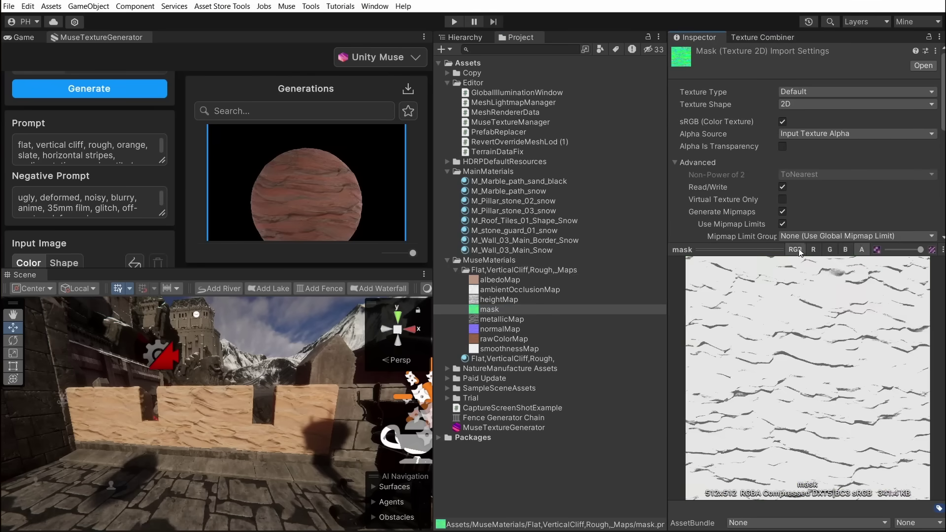
{"action": "left_click", "coordinate": [799, 251]}
Switch the Flat,VerticalCliff,Rough, material to the HDRP/Lit shader.
{"action": "left_click", "coordinate": [513, 359]}
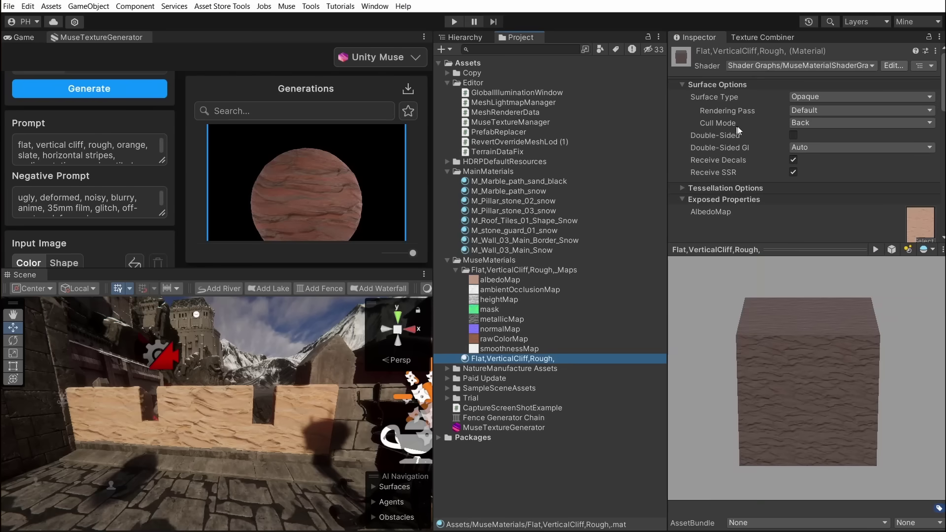
{"action": "left_click", "coordinate": [801, 66]}
{"action": "left_click", "coordinate": [757, 137]}
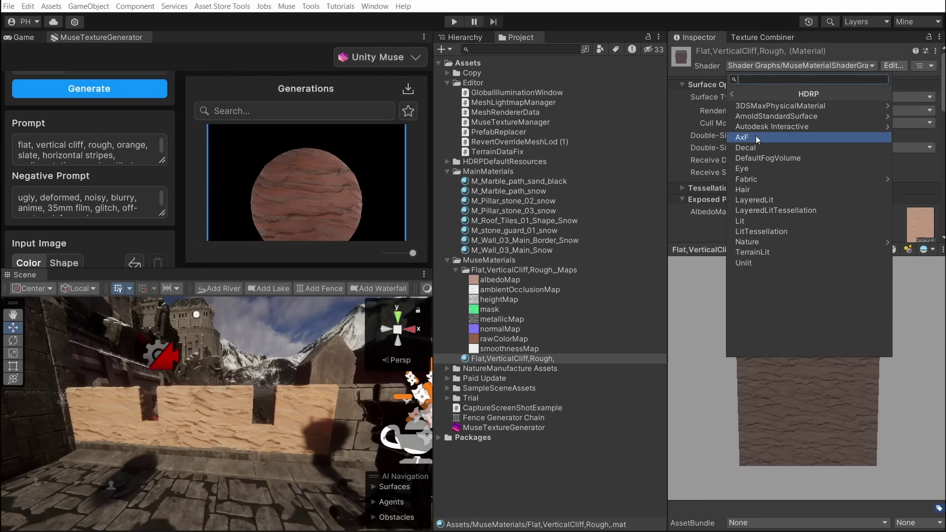
{"action": "left_click", "coordinate": [763, 223]}
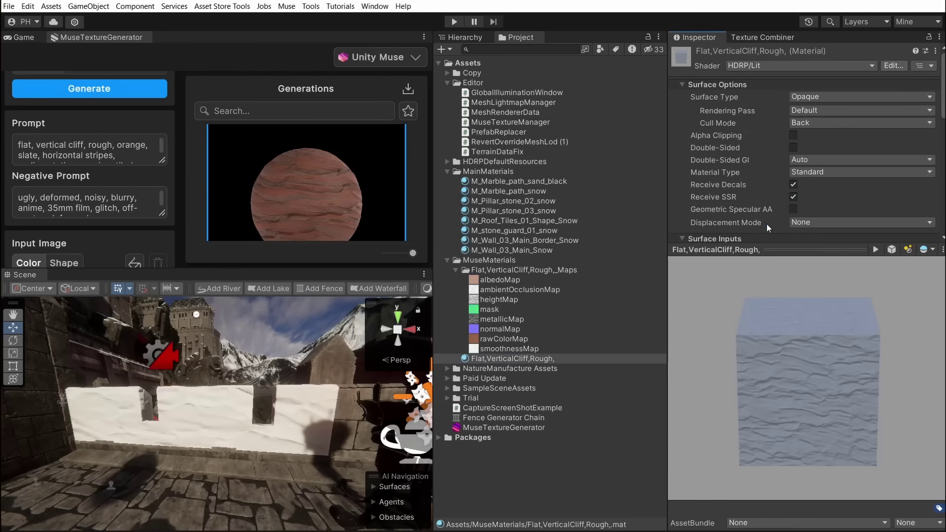
Assign albedoMap as Base Map and mask as Mask Map, remap metallic to zero, lower smoothness.
{"action": "scroll", "coordinate": [768, 280], "scroll_direction": "down", "scroll_amount": 3}
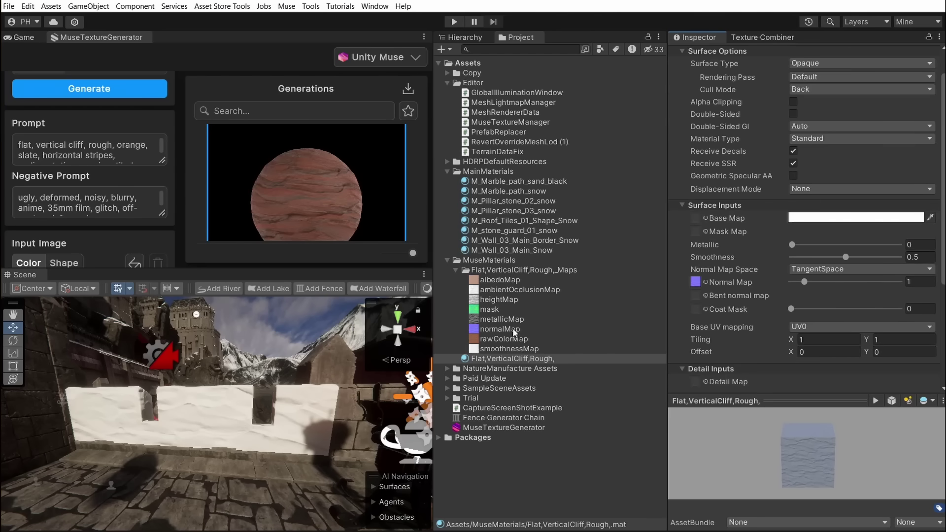
{"action": "left_click_drag", "start_coordinate": [499, 285], "coordinate": [699, 219]}
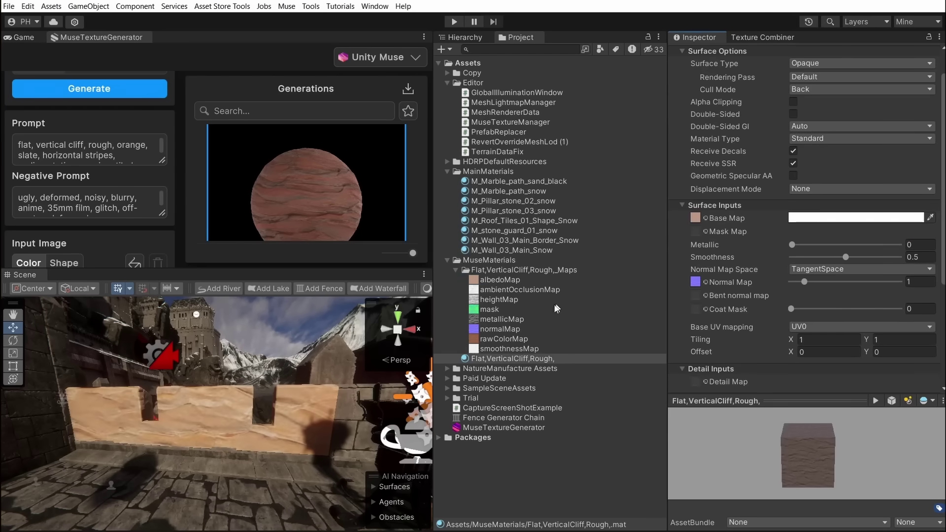
{"action": "mouse_move", "coordinate": [490, 310]}
{"action": "left_mouse_down"}
{"action": "mouse_move", "coordinate": [592, 266]}
{"action": "mouse_move", "coordinate": [704, 235]}
{"action": "left_mouse_up"}
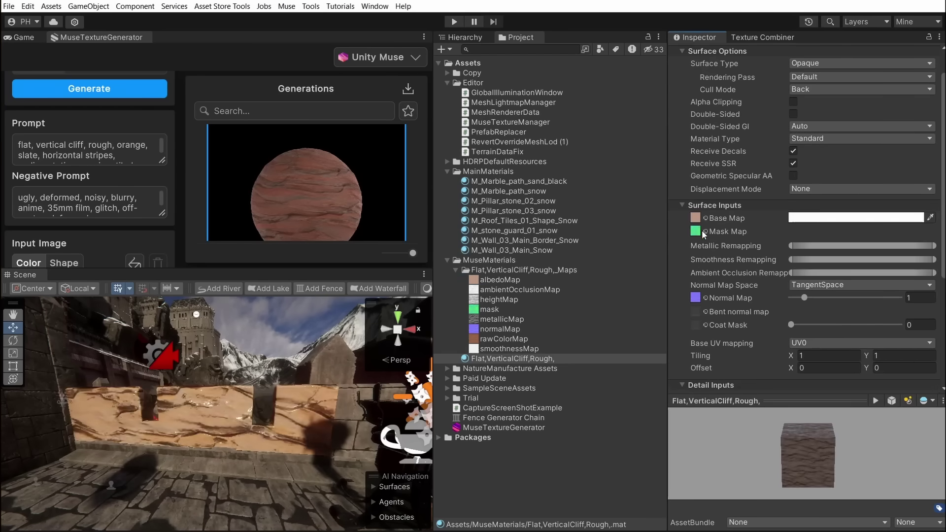
{"action": "left_click_drag", "start_coordinate": [933, 246], "coordinate": [804, 250]}
{"action": "mouse_move", "coordinate": [936, 258]}
{"action": "left_mouse_down"}
{"action": "mouse_move", "coordinate": [808, 260]}
{"action": "mouse_move", "coordinate": [830, 260]}
{"action": "mouse_move", "coordinate": [792, 273]}
{"action": "mouse_move", "coordinate": [891, 270]}
{"action": "mouse_move", "coordinate": [847, 267]}
{"action": "left_mouse_up"}
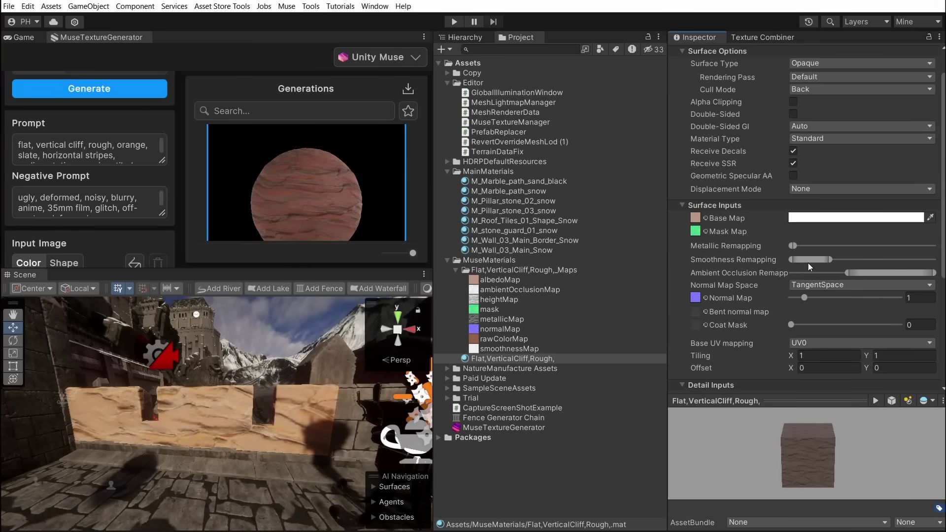
Set the material's tiling back to 2 by 2.
{"action": "scroll", "coordinate": [812, 331], "scroll_direction": "down", "scroll_amount": 1}
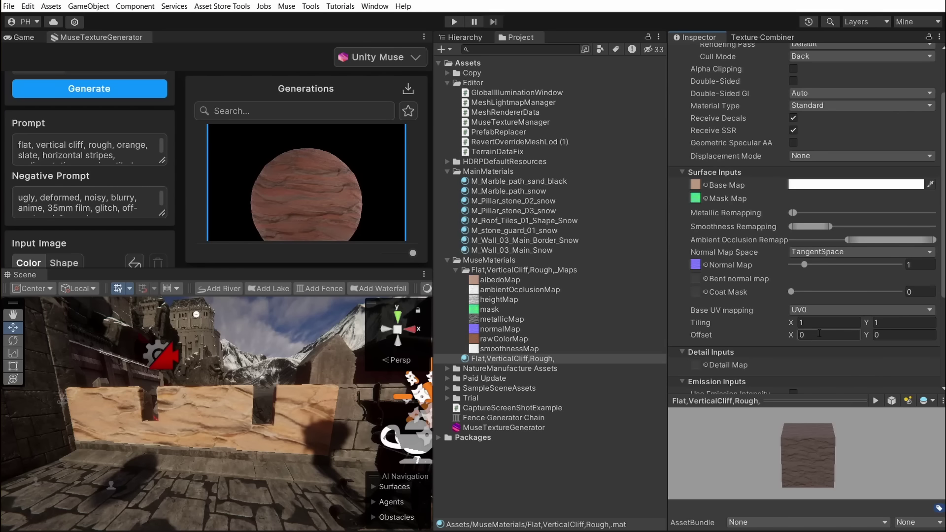
{"action": "left_click", "coordinate": [820, 325]}
{"action": "type", "text": "2"}
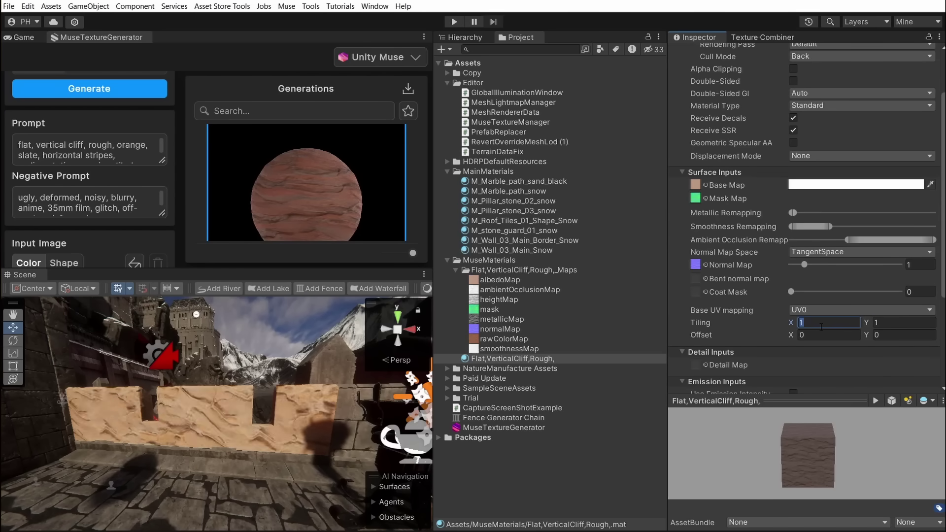
{"action": "key", "text": "Tab"}
{"action": "type", "text": "2"}
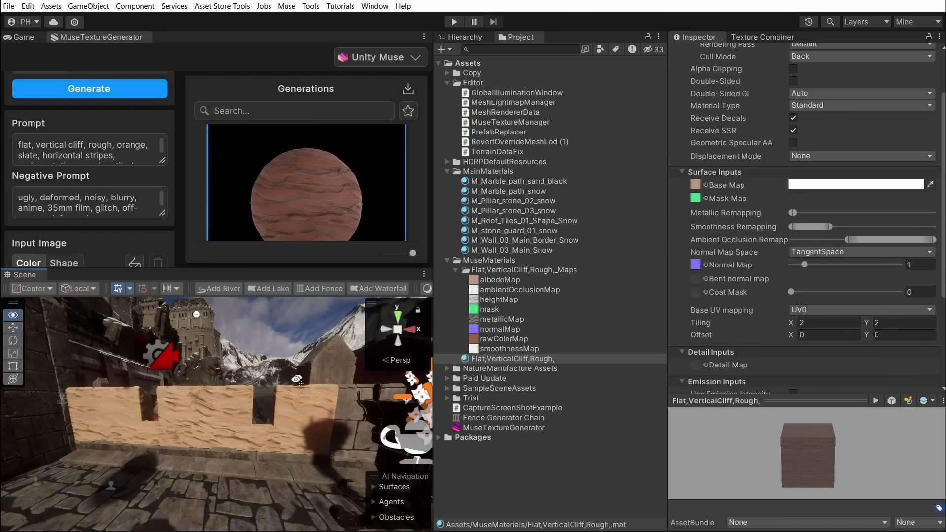
{"action": "key", "text": "w"}
{"action": "right_click_drag", "start_coordinate": [299, 381], "coordinate": [305, 370]}
Give M_Wall_03_Main_Snow the cliff albedoMap, normalMap and mask as its base, normal and mask maps.
{"action": "key", "text": "s"}
{"action": "left_click", "coordinate": [525, 250]}
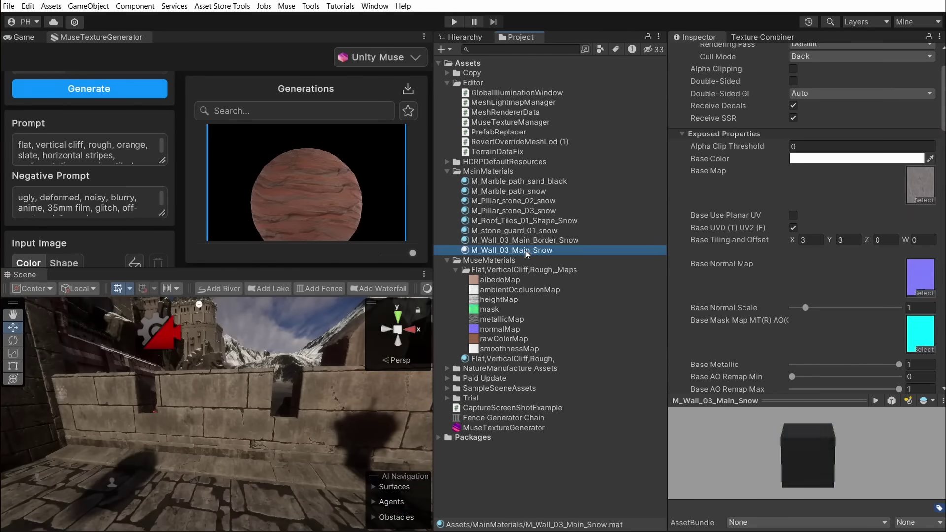
{"action": "scroll", "coordinate": [758, 219], "scroll_direction": "down", "scroll_amount": 1}
{"action": "left_click_drag", "start_coordinate": [495, 280], "coordinate": [919, 155]}
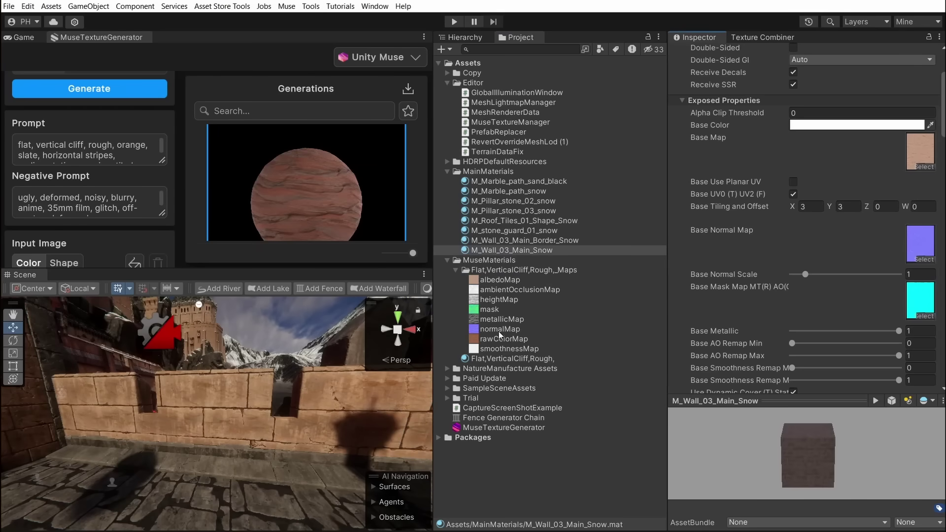
{"action": "left_click_drag", "start_coordinate": [500, 335], "coordinate": [919, 243]}
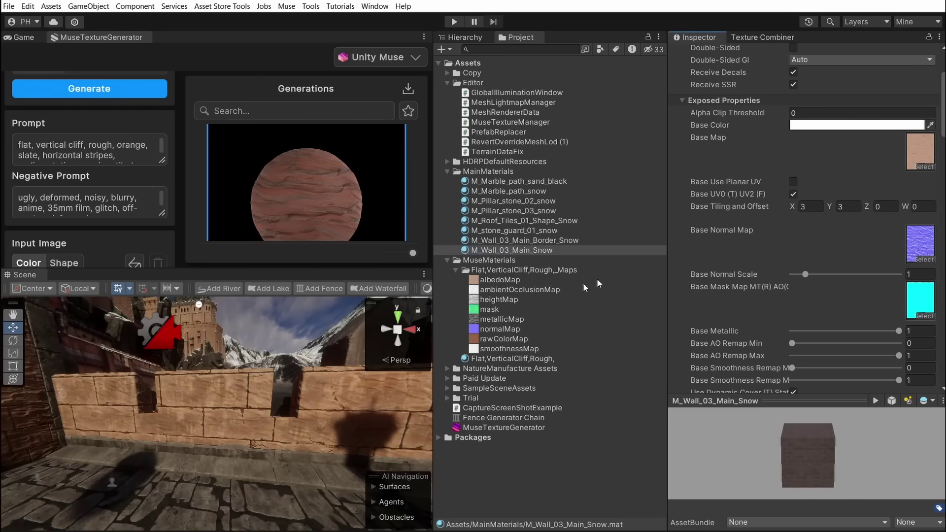
{"action": "left_click_drag", "start_coordinate": [490, 310], "coordinate": [920, 298]}
Raise AO Remap Min to 0.525 and lower Smoothness Remap Max to 0.204.
{"action": "scroll", "coordinate": [789, 302], "scroll_direction": "down", "scroll_amount": 2}
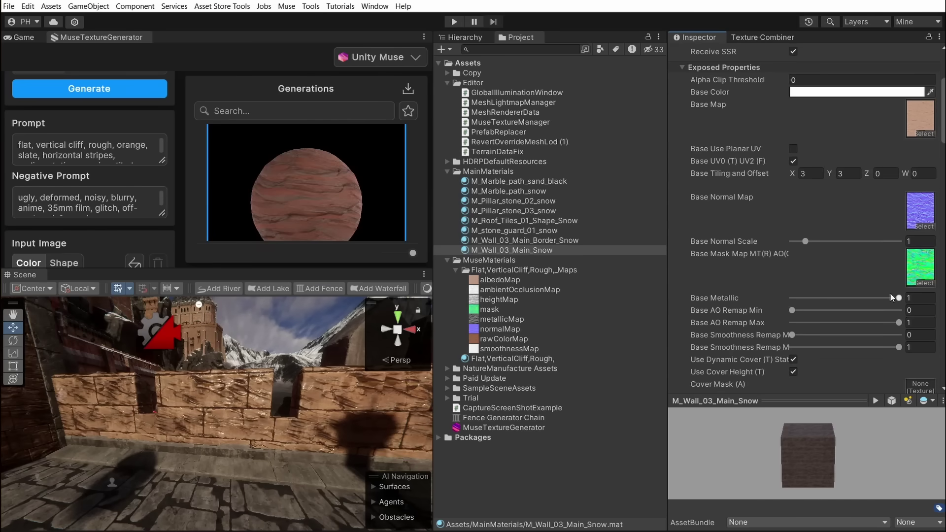
{"action": "mouse_move", "coordinate": [803, 298]}
{"action": "left_mouse_down"}
{"action": "mouse_move", "coordinate": [811, 310]}
{"action": "mouse_move", "coordinate": [887, 314]}
{"action": "mouse_move", "coordinate": [855, 311]}
{"action": "left_mouse_up"}
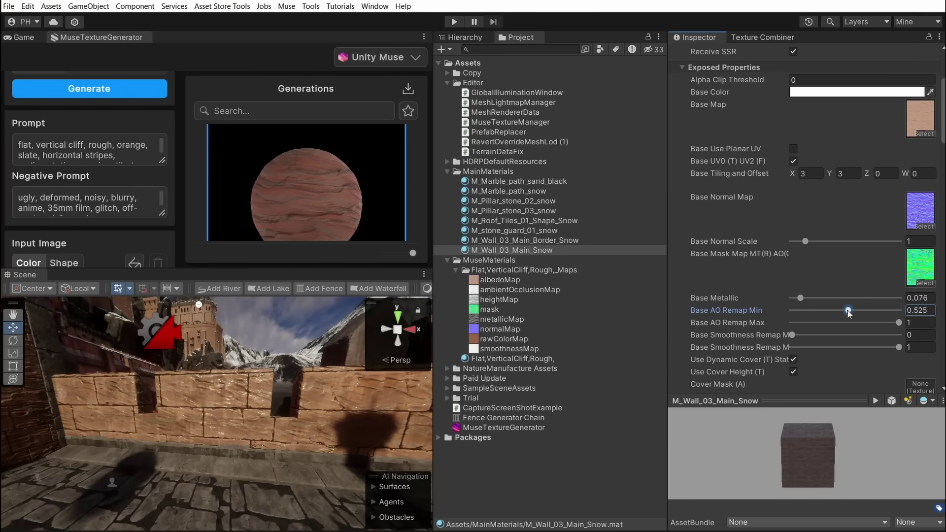
{"action": "left_click_drag", "start_coordinate": [900, 348], "coordinate": [822, 348]}
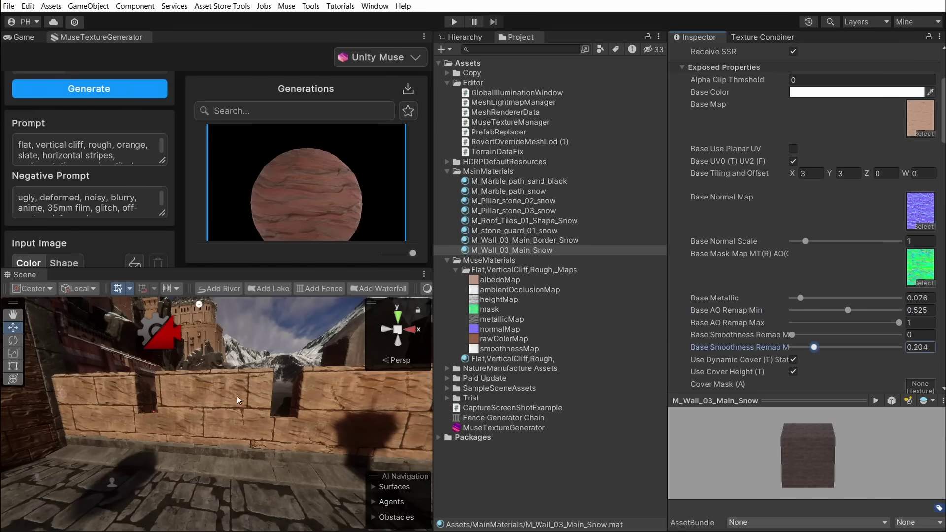
{"action": "scroll", "coordinate": [235, 397], "scroll_direction": "up", "scroll_amount": 3}
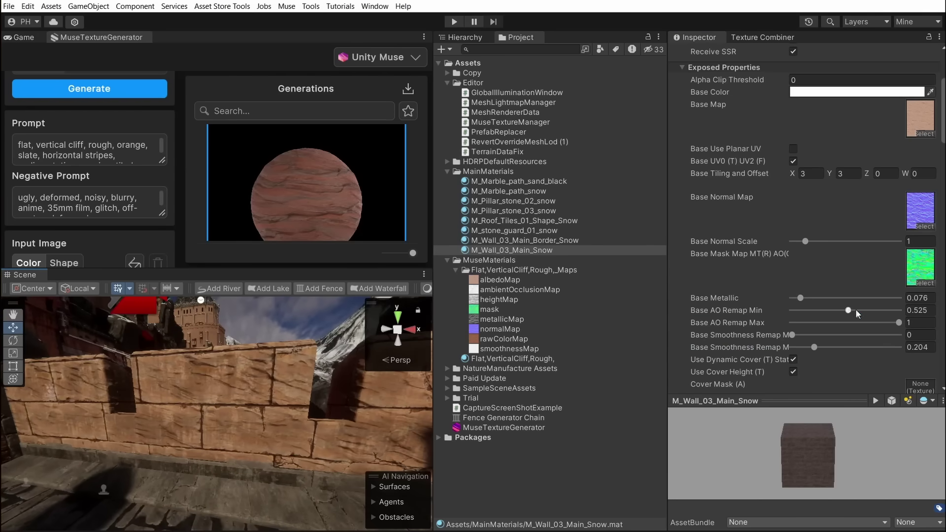